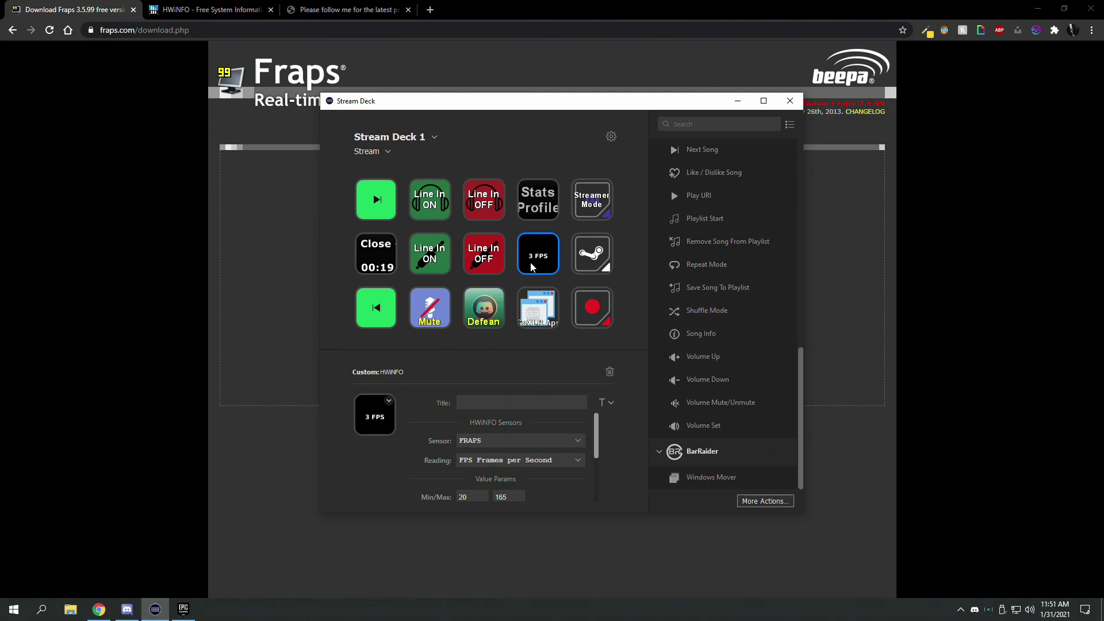
Bring Chrome in front of Stream Deck and switch to the HWiNFO homepage tab.
{"action": "left_click", "coordinate": [282, 246]}
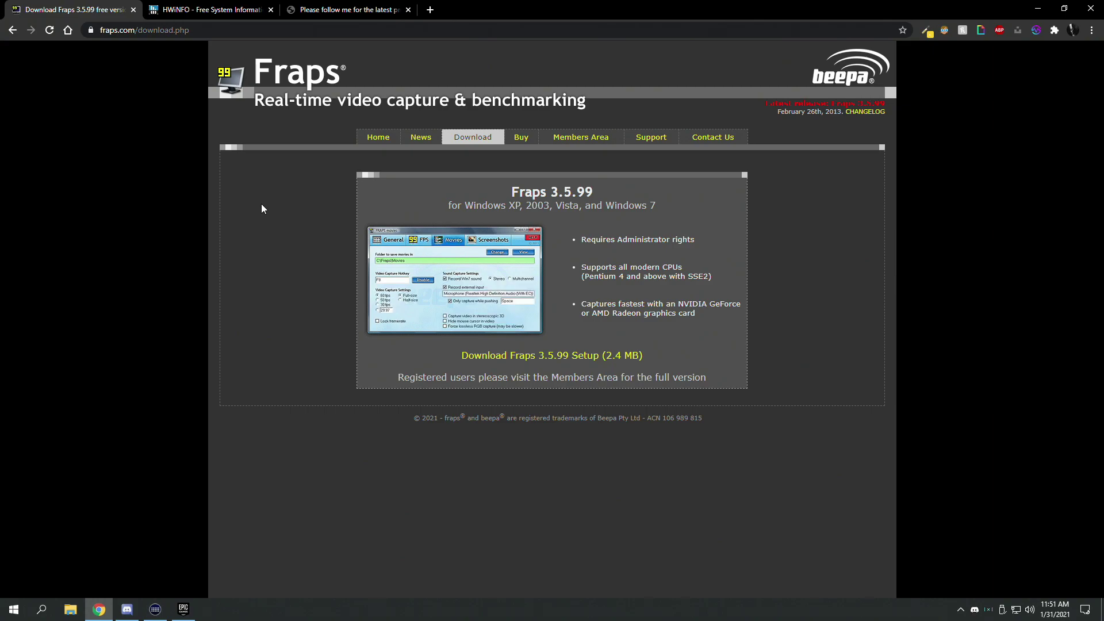
{"action": "left_click", "coordinate": [221, 4]}
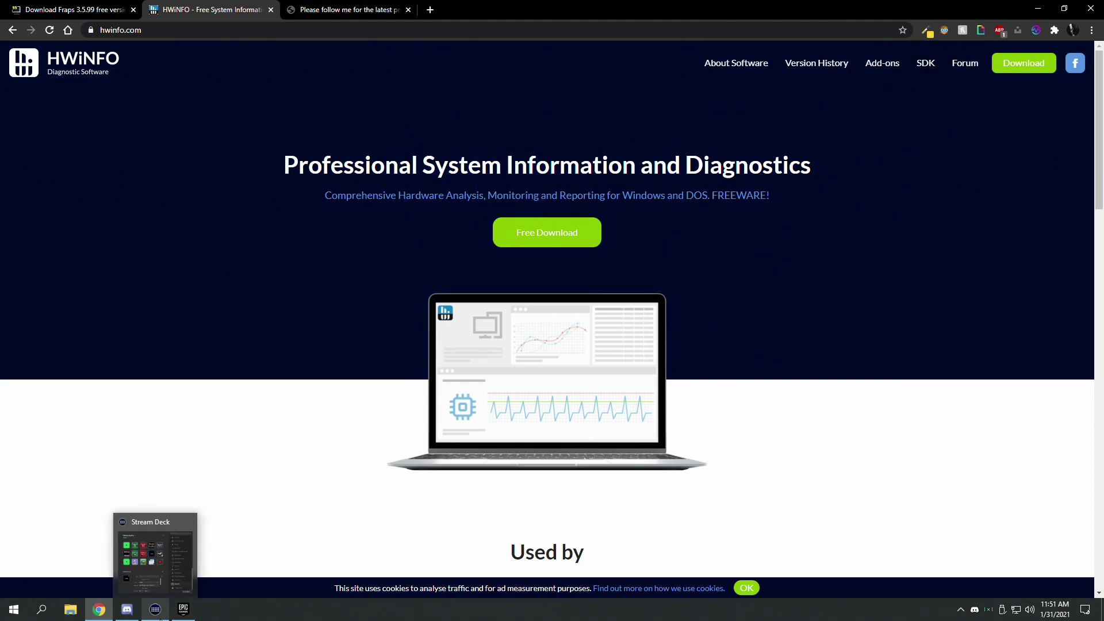
Switch to the BarRaider's Repo tab and look over its page.
{"action": "left_click", "coordinate": [302, 7]}
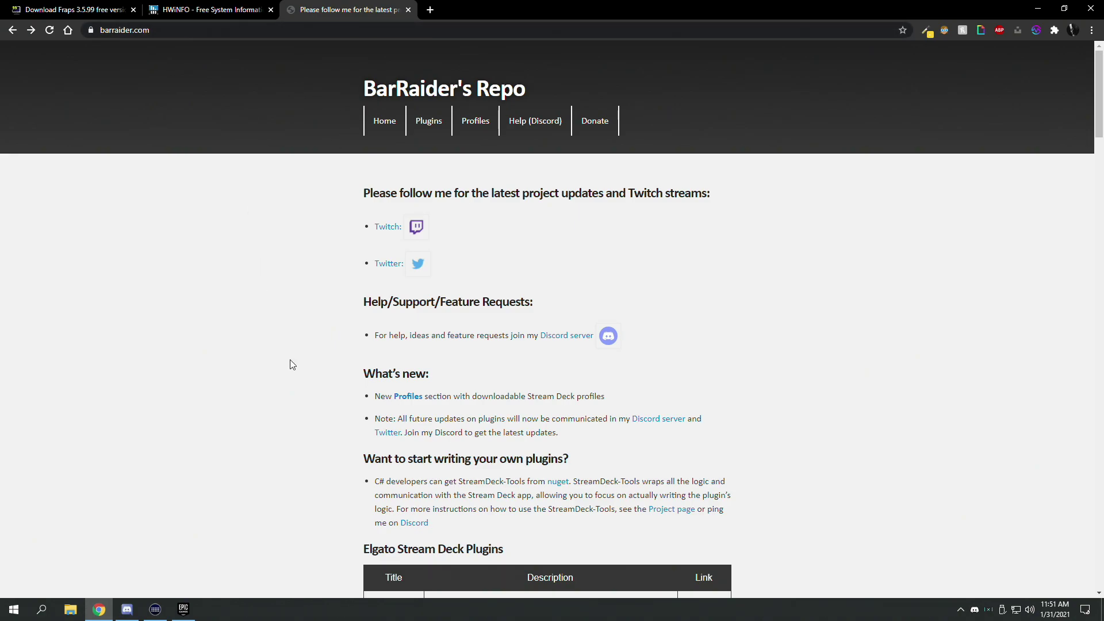
{"action": "scroll", "coordinate": [292, 365], "scroll_direction": "down", "scroll_amount": 1}
{"action": "scroll", "coordinate": [291, 365], "scroll_direction": "up", "scroll_amount": 1}
{"action": "left_click", "coordinate": [155, 609]}
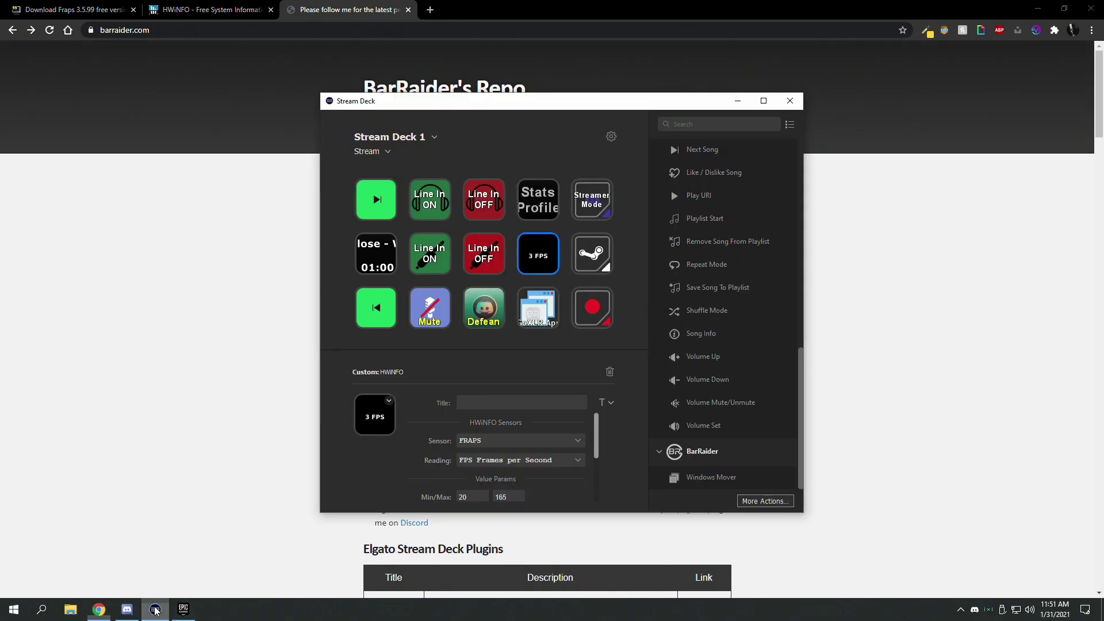
{"action": "left_click", "coordinate": [190, 341]}
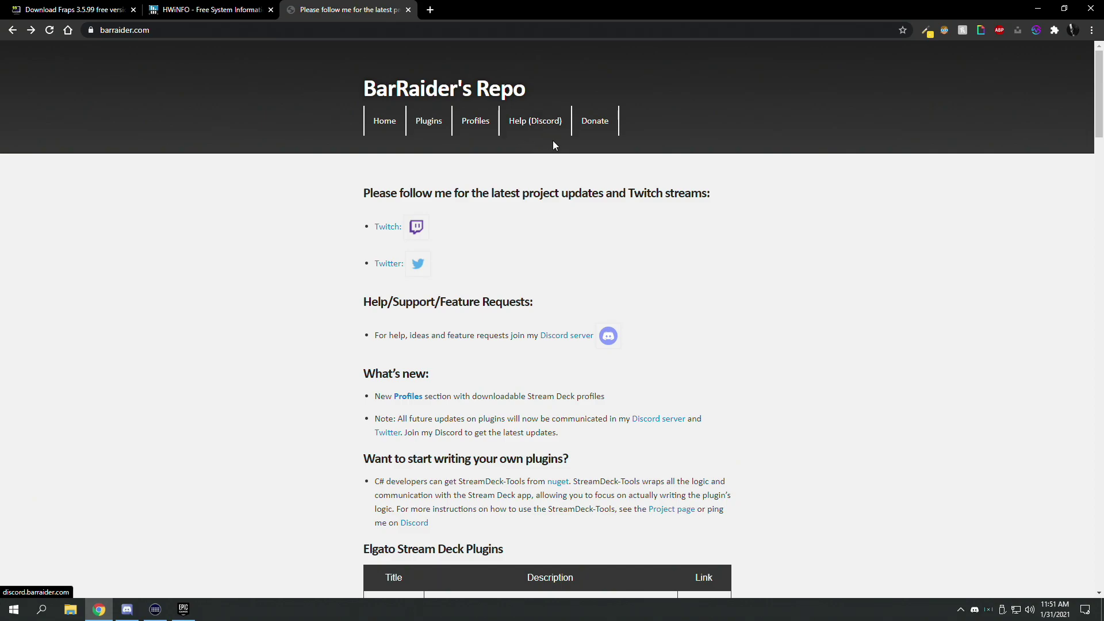
Check BarRaider's #plugin-releases channel in Discord, then minimize Discord.
{"action": "left_click", "coordinate": [127, 609]}
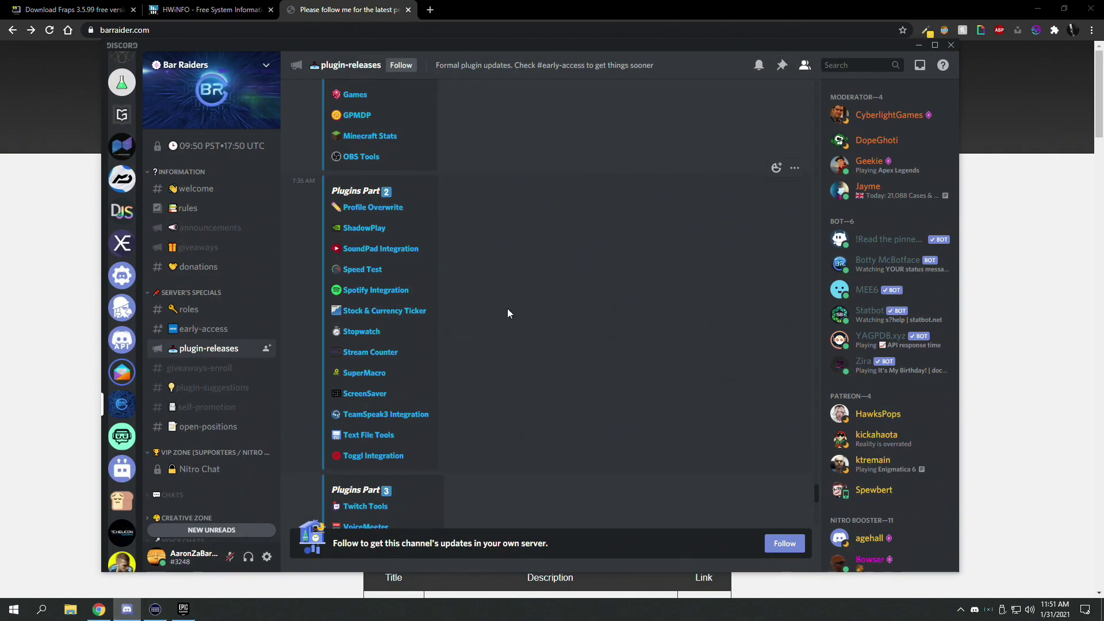
{"action": "scroll", "coordinate": [397, 252], "scroll_direction": "up", "scroll_amount": 2}
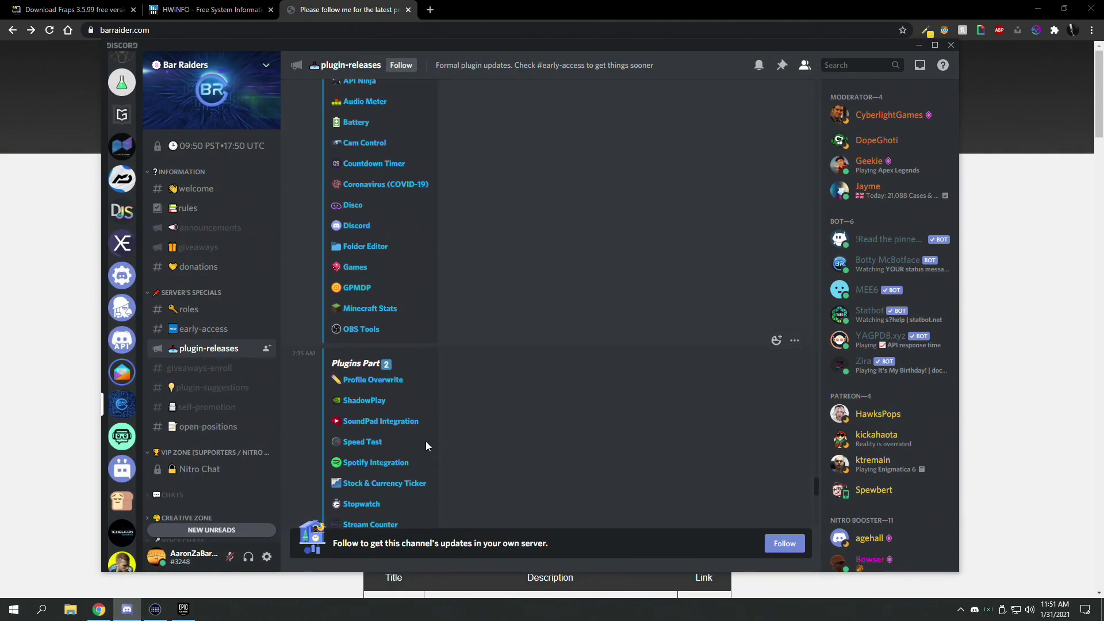
{"action": "left_click", "coordinate": [127, 609]}
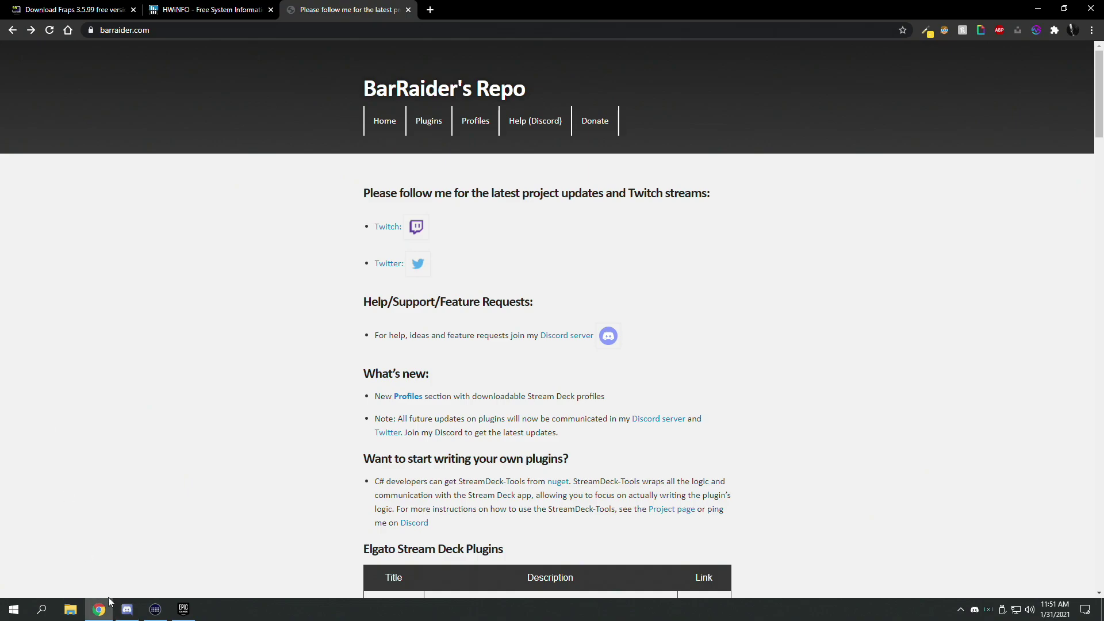
Search the Stream Deck plugin store for 'hwin' to confirm HWiNFO is installed, then close the store.
{"action": "left_click", "coordinate": [154, 609]}
{"action": "left_click", "coordinate": [789, 124]}
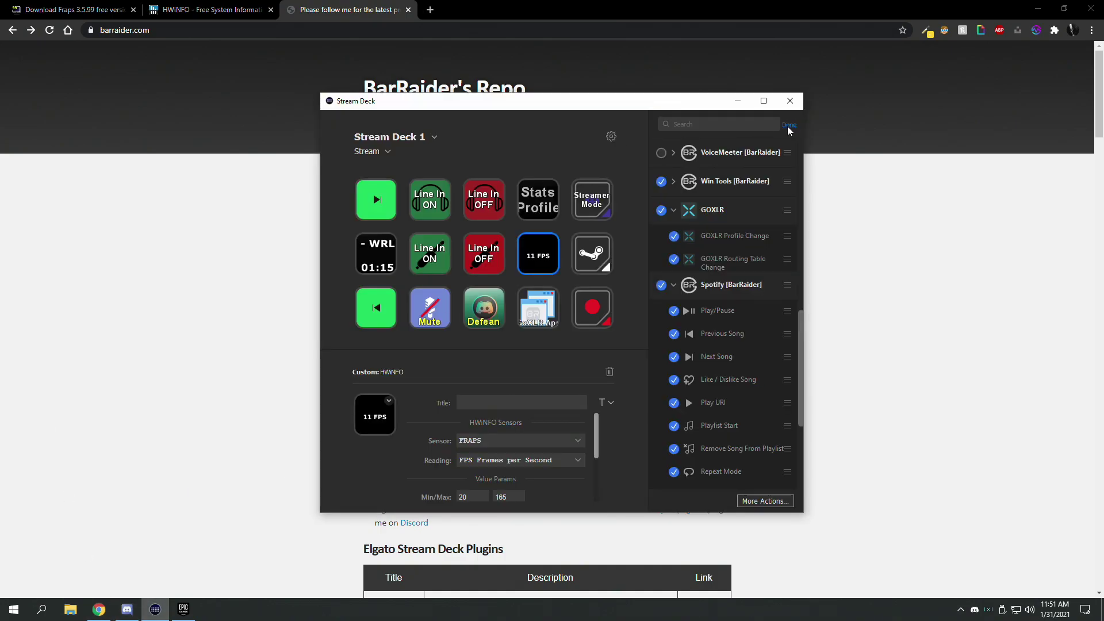
{"action": "left_click", "coordinate": [789, 125]}
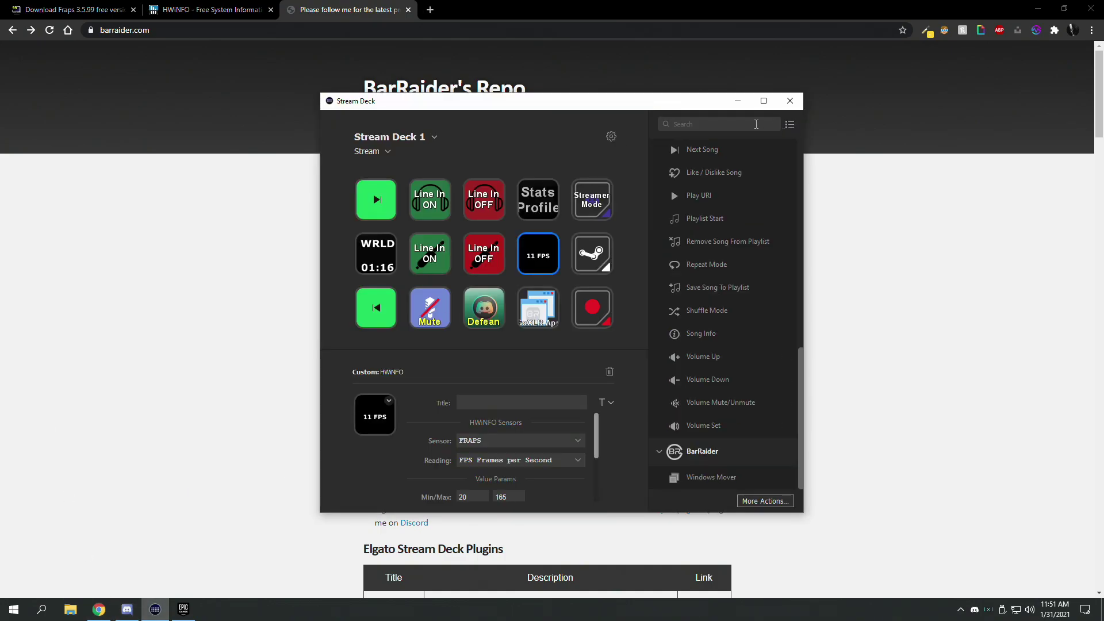
{"action": "left_click", "coordinate": [765, 501]}
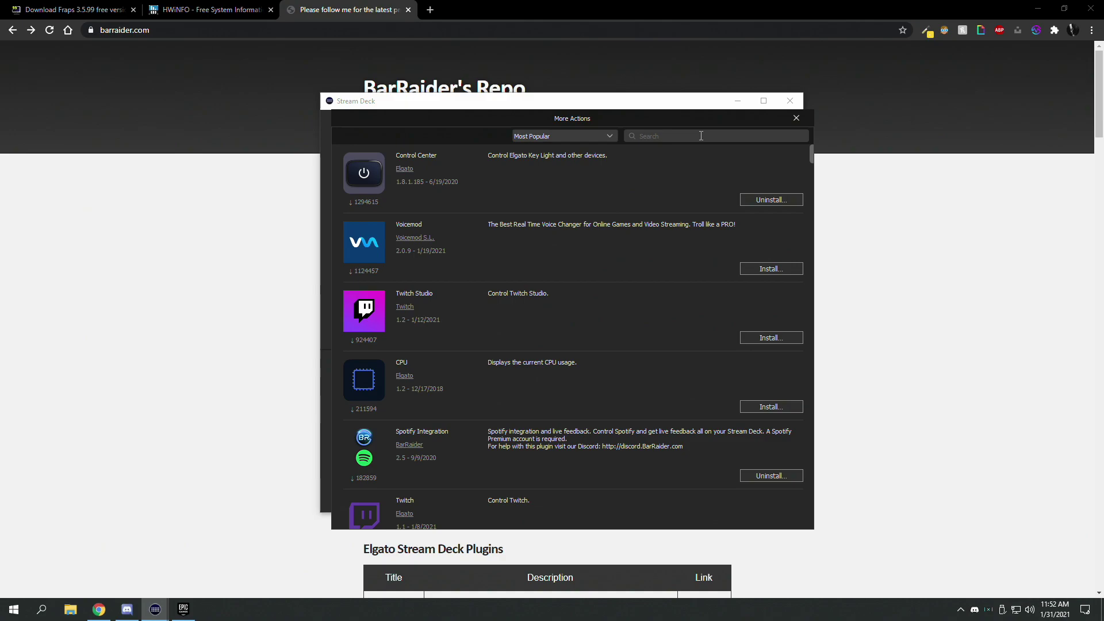
{"action": "type", "text": "hwin"}
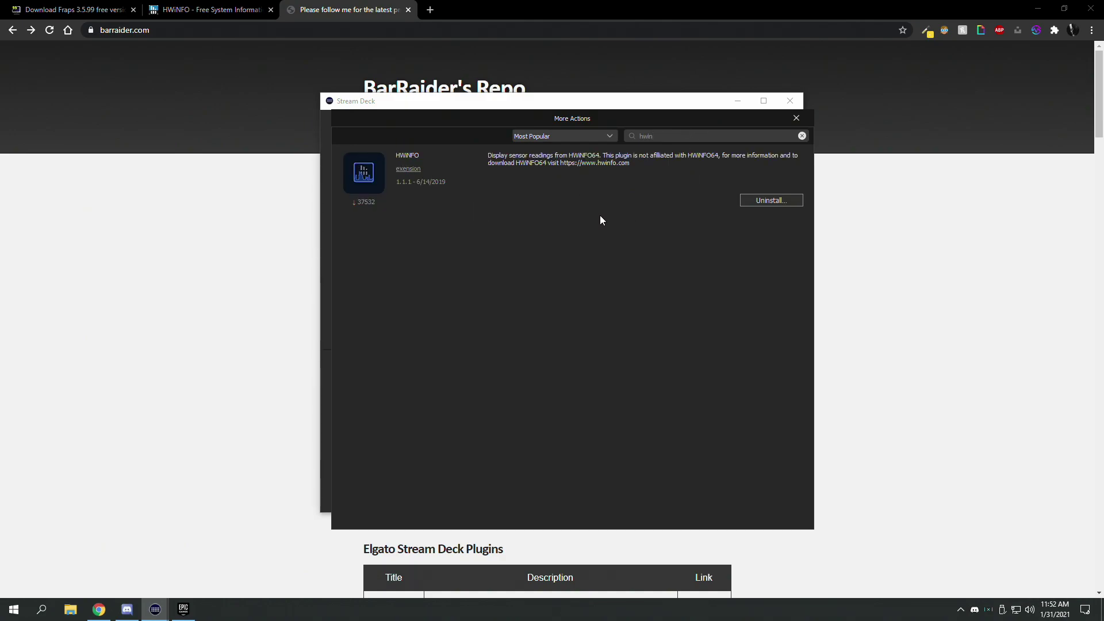
{"action": "left_click", "coordinate": [796, 118]}
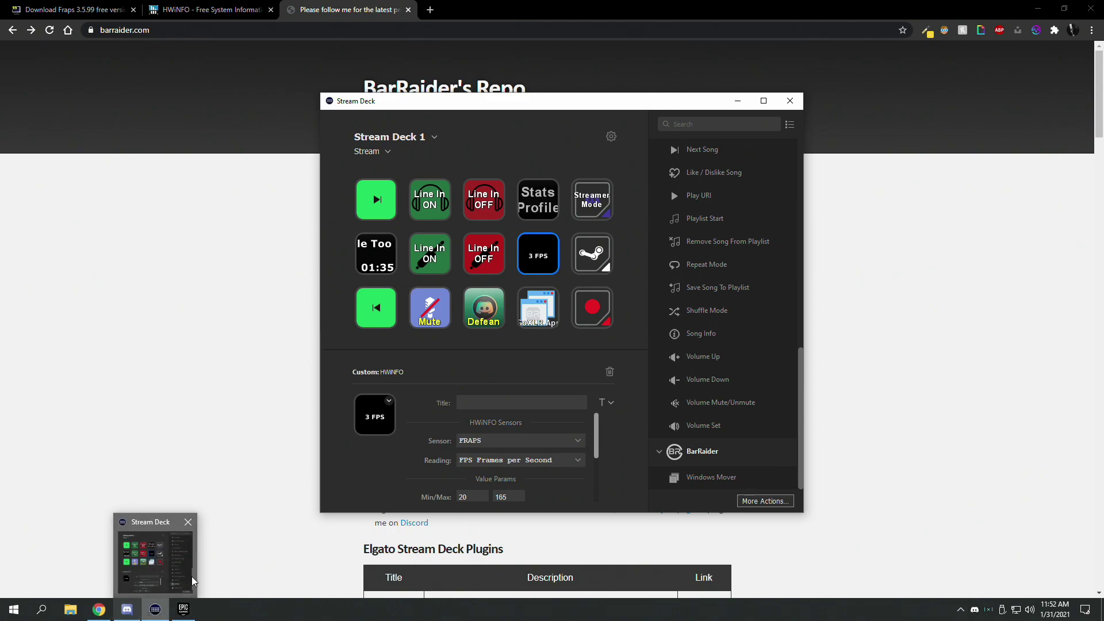
Open Fraps from the system tray, view its FPS benchmark settings, and close it.
{"action": "left_click", "coordinate": [960, 610]}
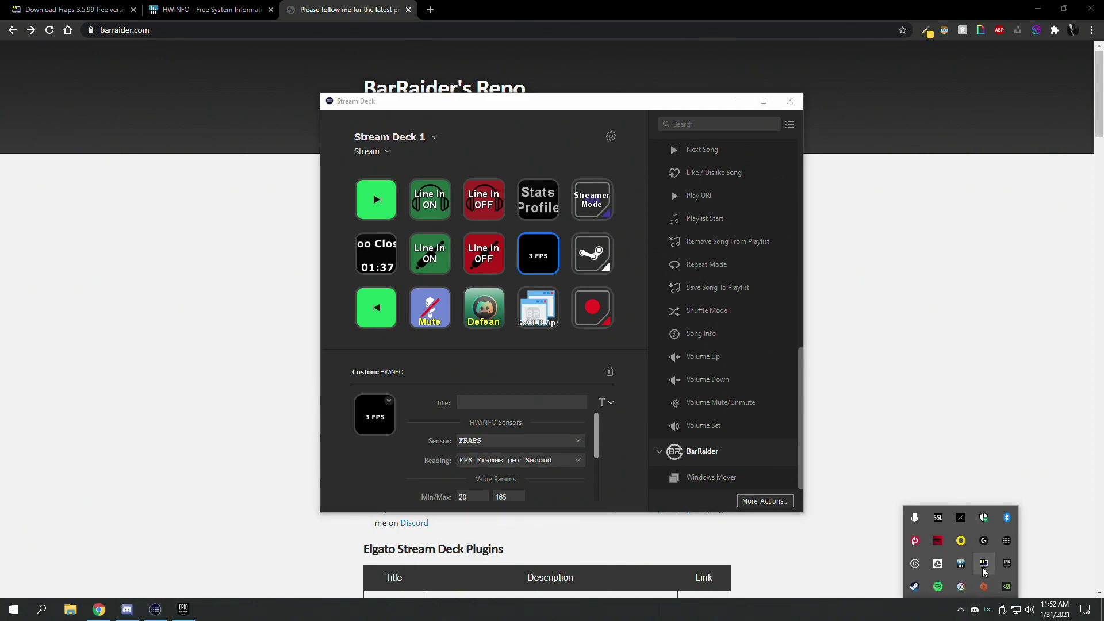
{"action": "left_click", "coordinate": [983, 564]}
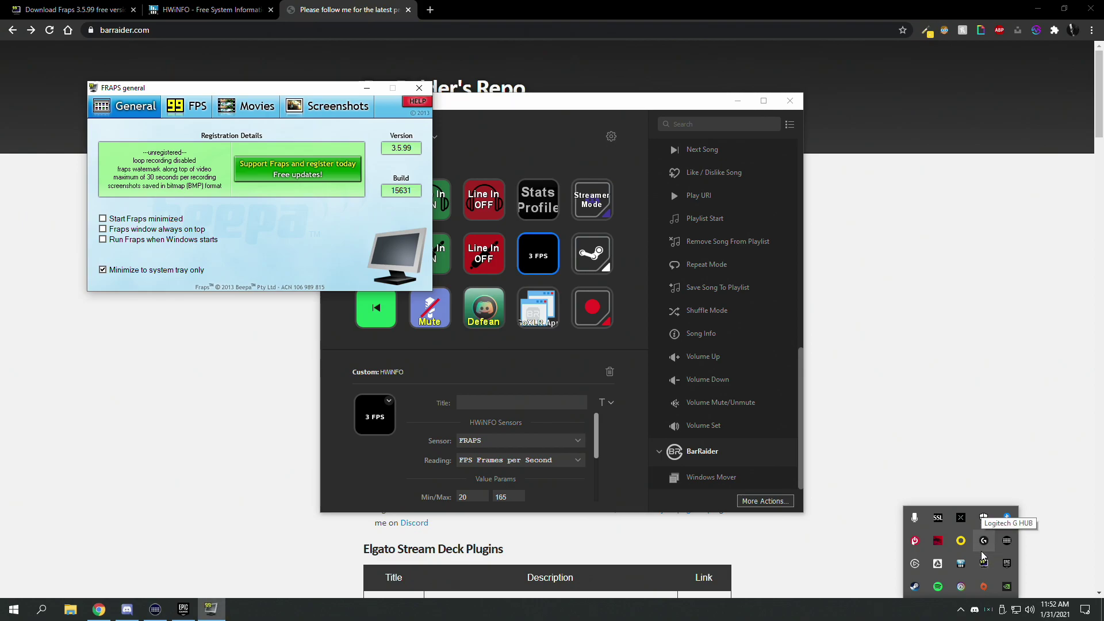
{"action": "left_click", "coordinate": [1101, 610]}
{"action": "left_click", "coordinate": [960, 610]}
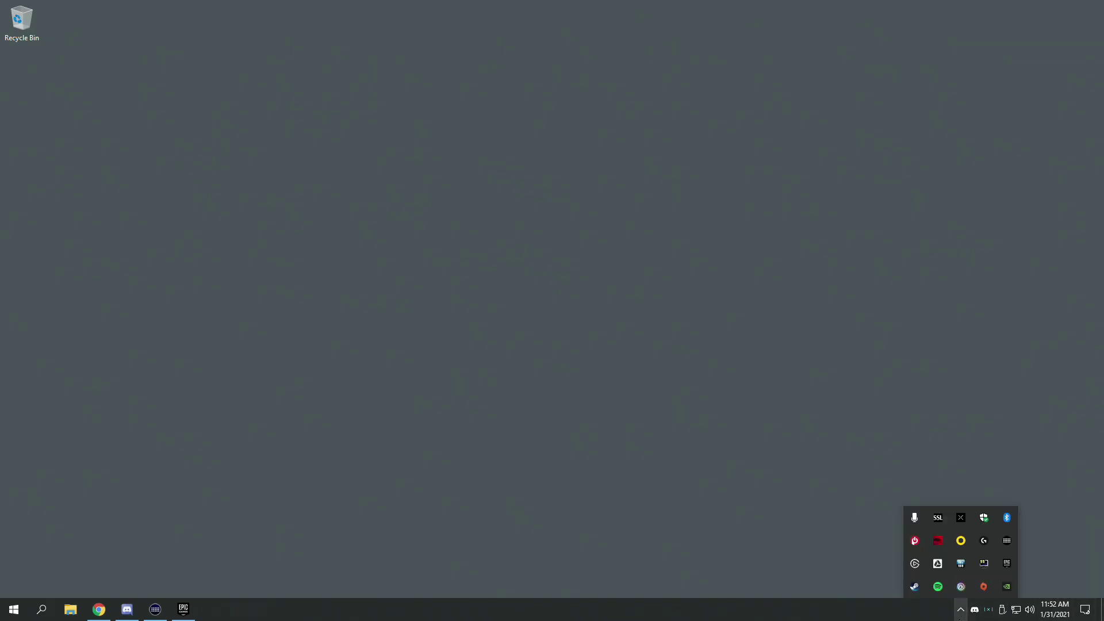
{"action": "left_click", "coordinate": [983, 567]}
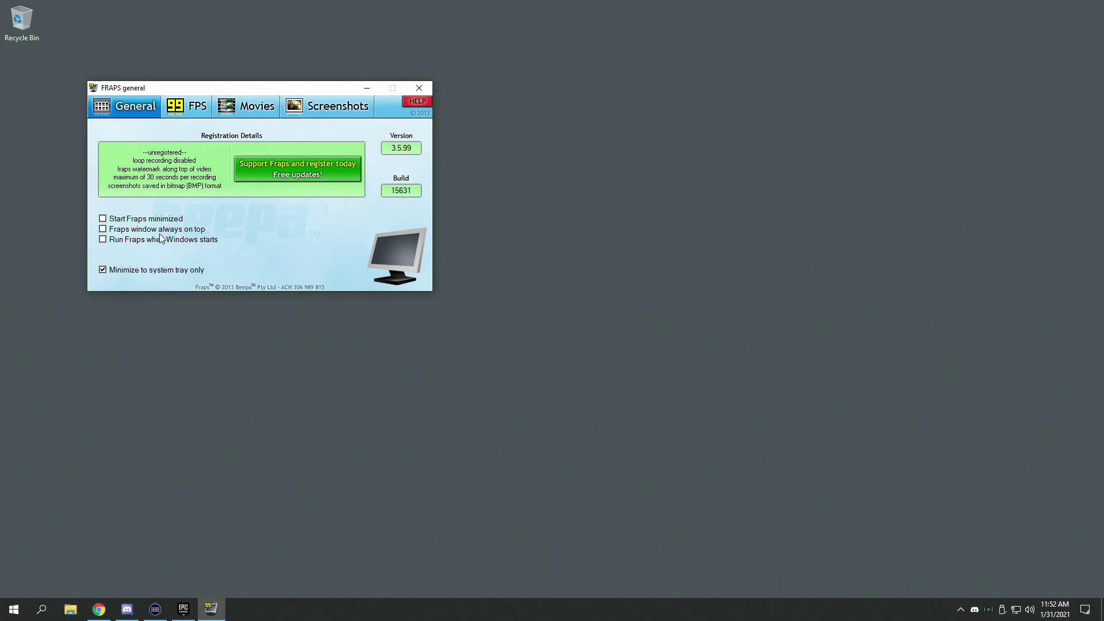
{"action": "left_click", "coordinate": [186, 115]}
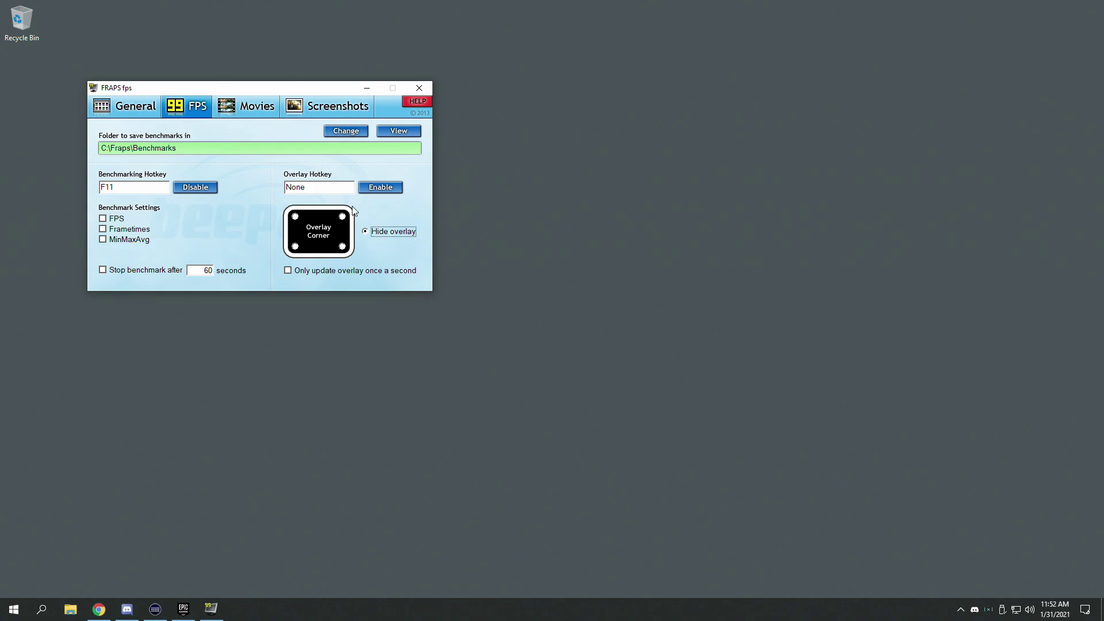
{"action": "left_click", "coordinate": [419, 88]}
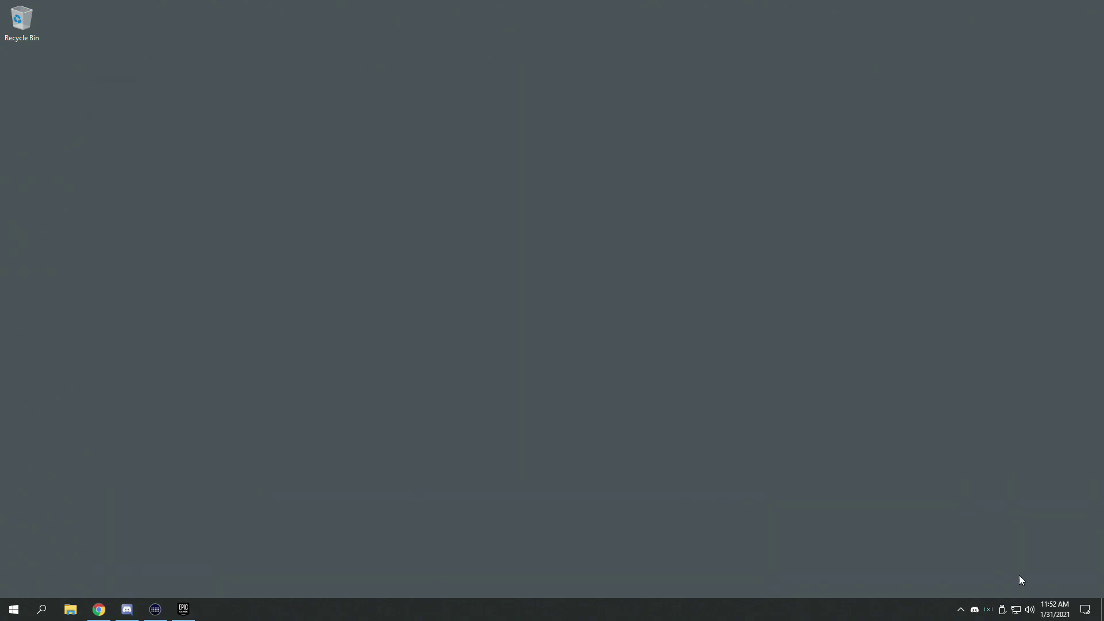
Launch HWiNFO64 from the hidden tray icons with its Sensor Status readings running.
{"action": "left_click", "coordinate": [960, 609]}
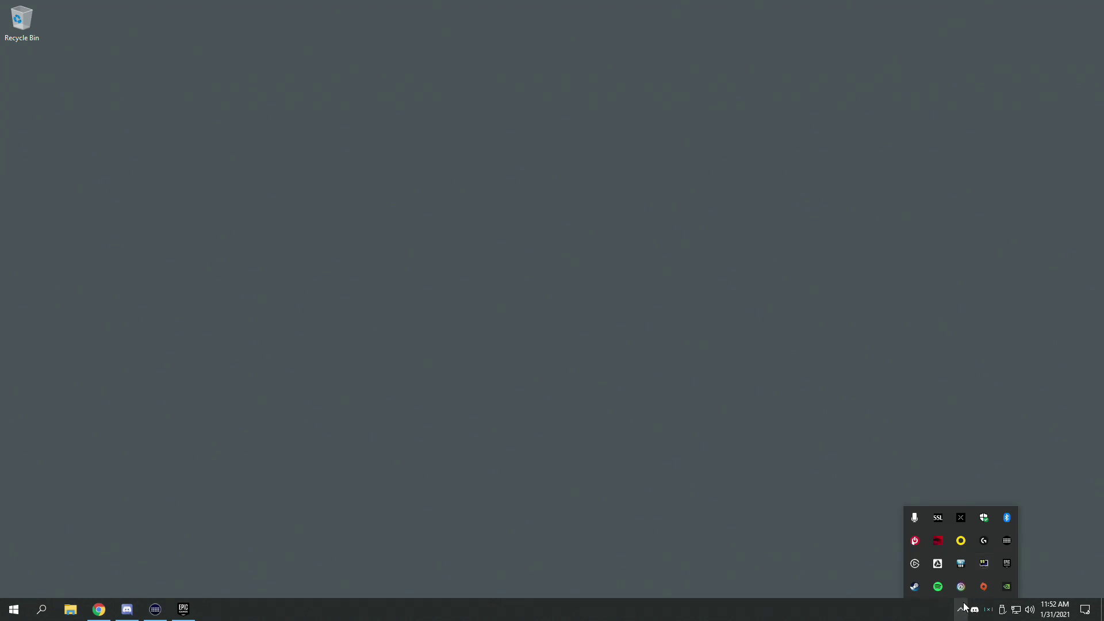
{"action": "double_click", "coordinate": [959, 566]}
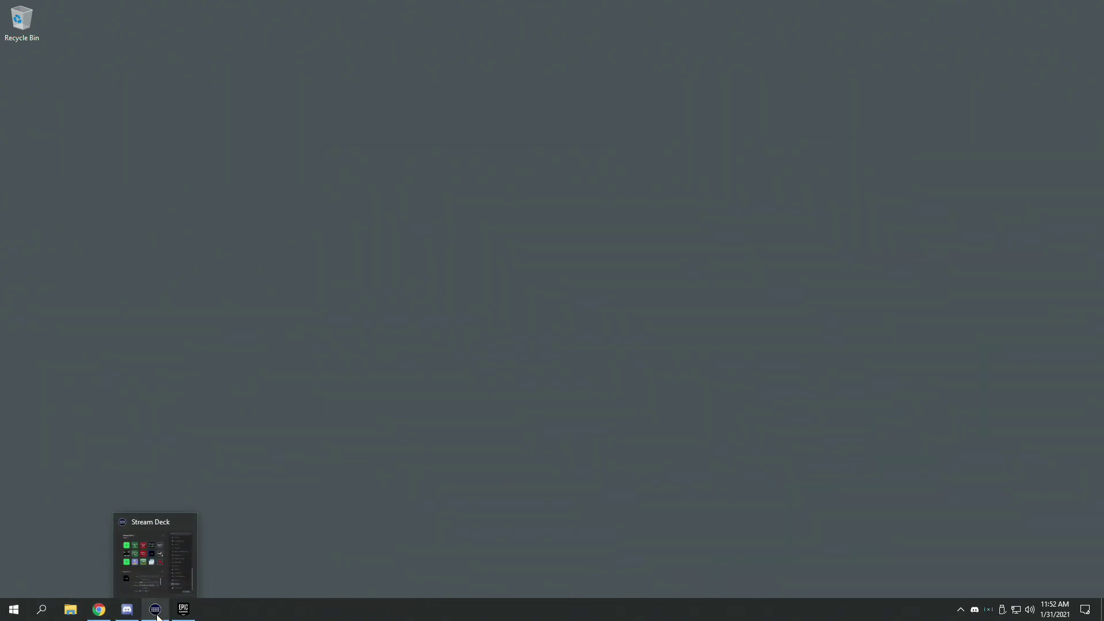
Delete the existing HWiNFO action from the 8 FPS key.
{"action": "left_click", "coordinate": [157, 619]}
{"action": "scroll", "coordinate": [676, 374], "scroll_direction": "up", "scroll_amount": 10}
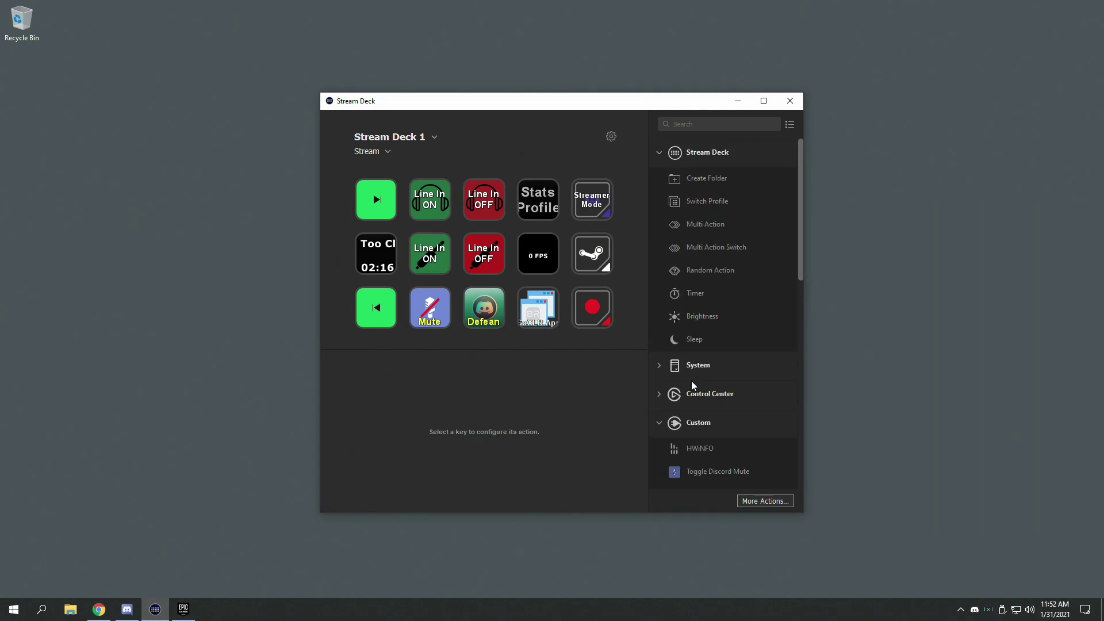
{"action": "left_click", "coordinate": [654, 161]}
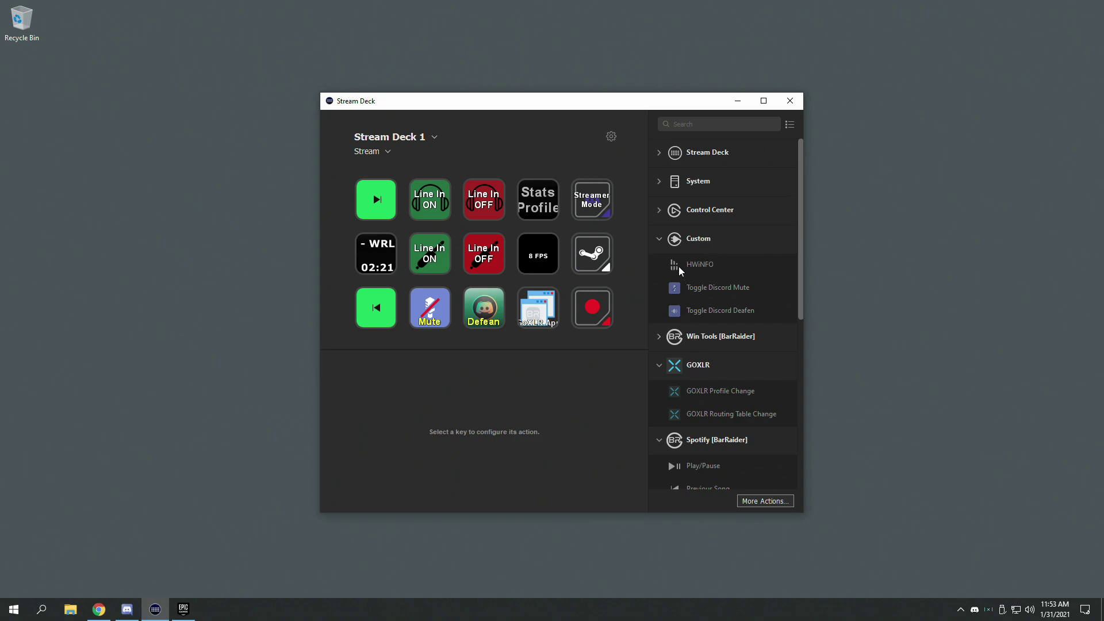
{"action": "left_click", "coordinate": [537, 257]}
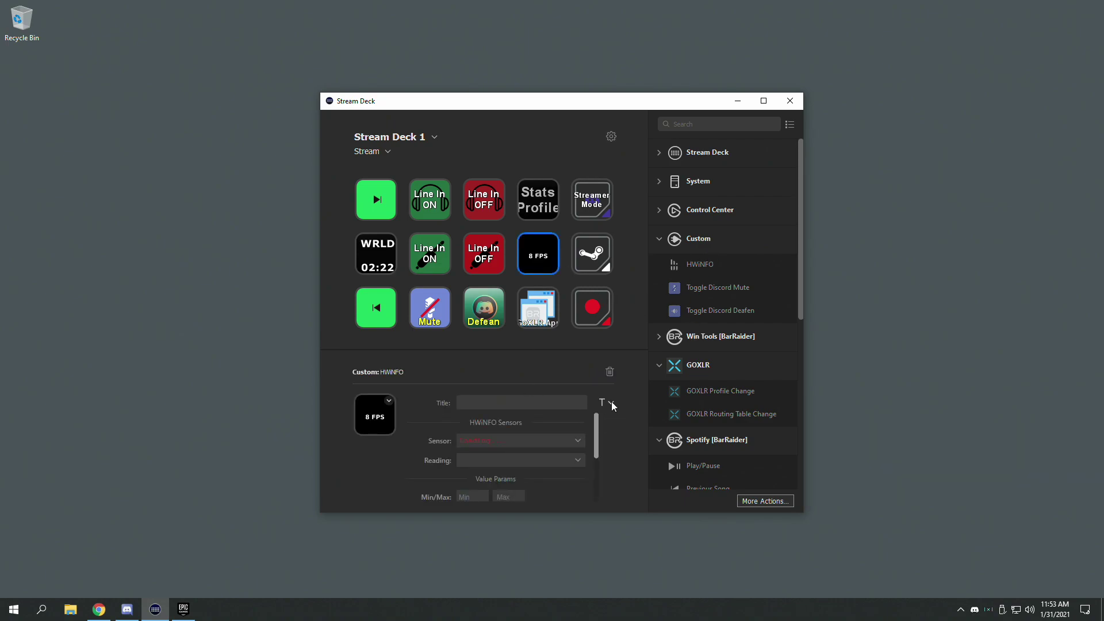
{"action": "left_click", "coordinate": [610, 371]}
{"action": "left_click", "coordinate": [592, 342]}
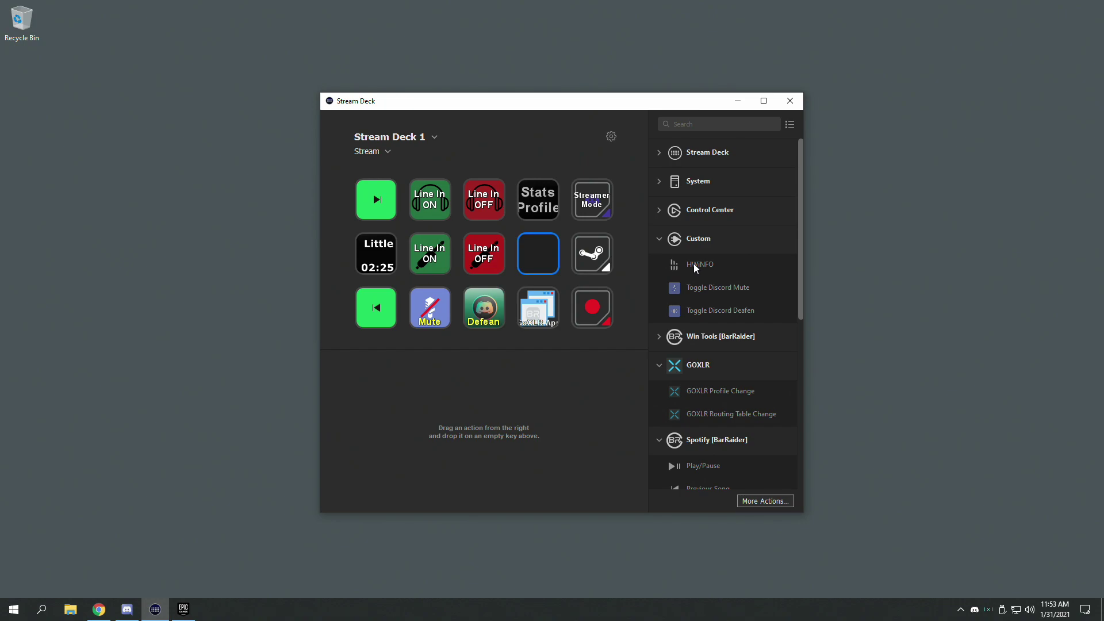
Place a new HWiNFO action on the empty key with FRAPS as its sensor.
{"action": "left_click_drag", "start_coordinate": [701, 264], "coordinate": [540, 262]}
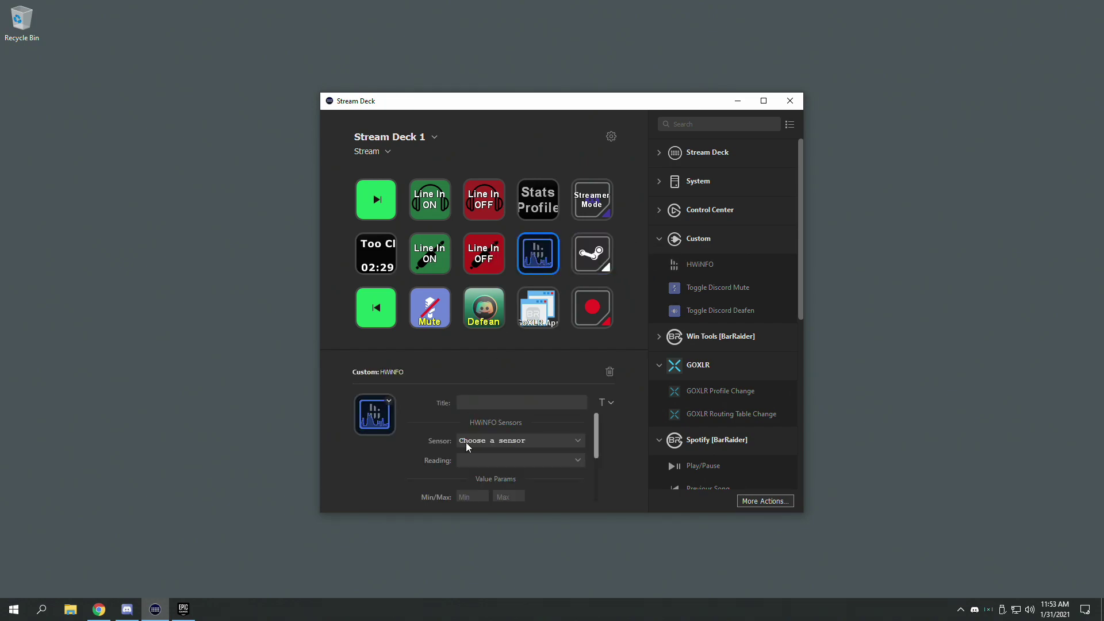
{"action": "left_click", "coordinate": [488, 440]}
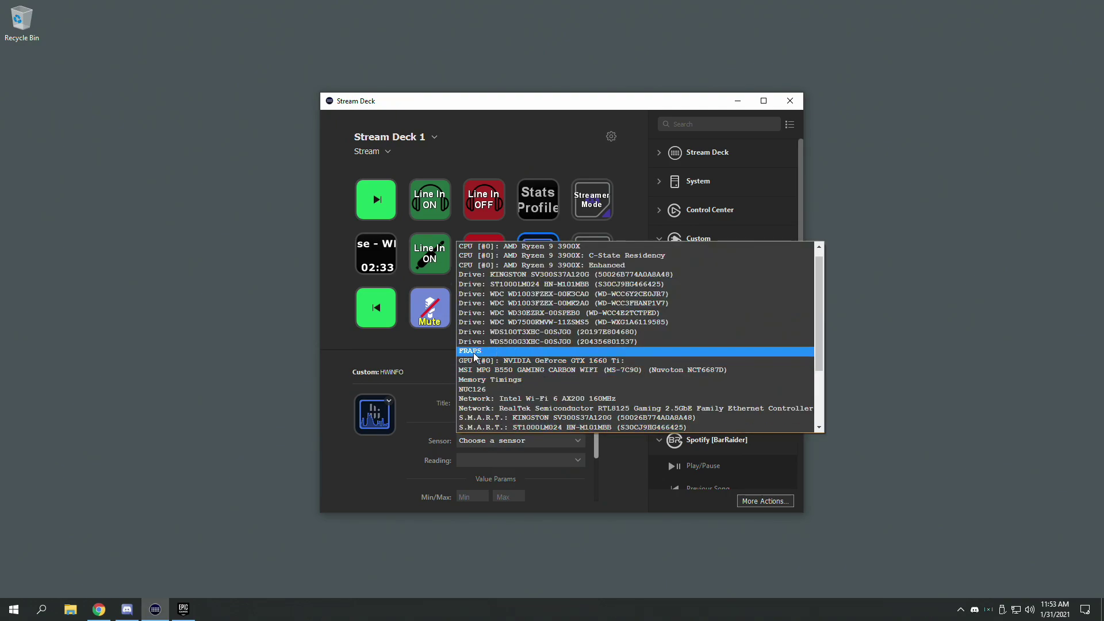
{"action": "left_click", "coordinate": [471, 351]}
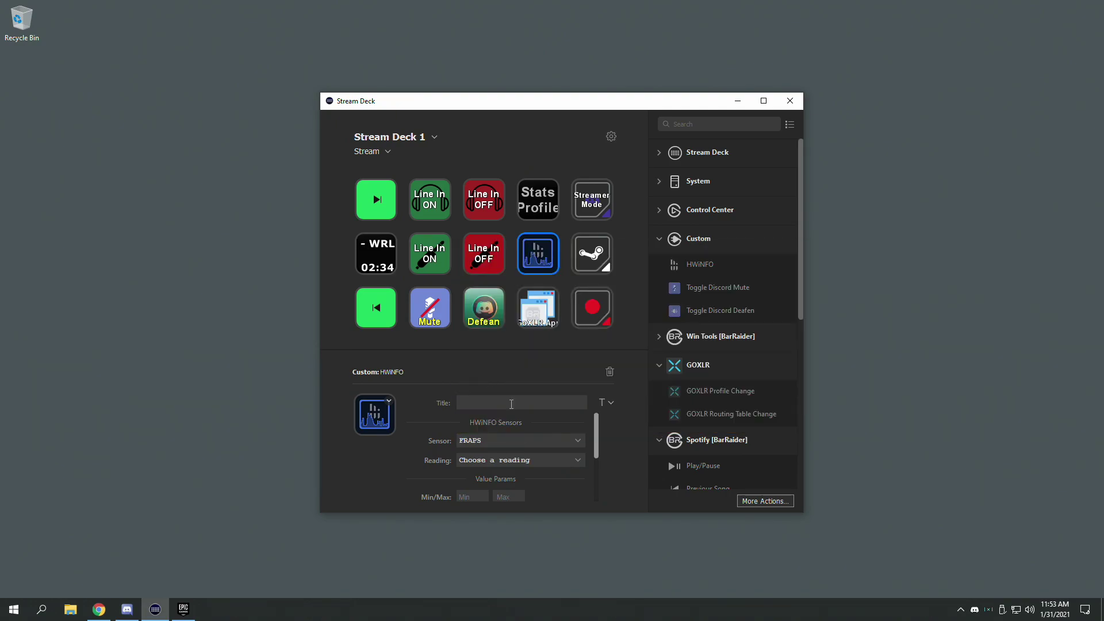
{"action": "left_click", "coordinate": [494, 460]}
Choose the FPS Frames per Second reading and set the key's minimum to 10, maximum 144.
{"action": "left_click", "coordinate": [502, 482]}
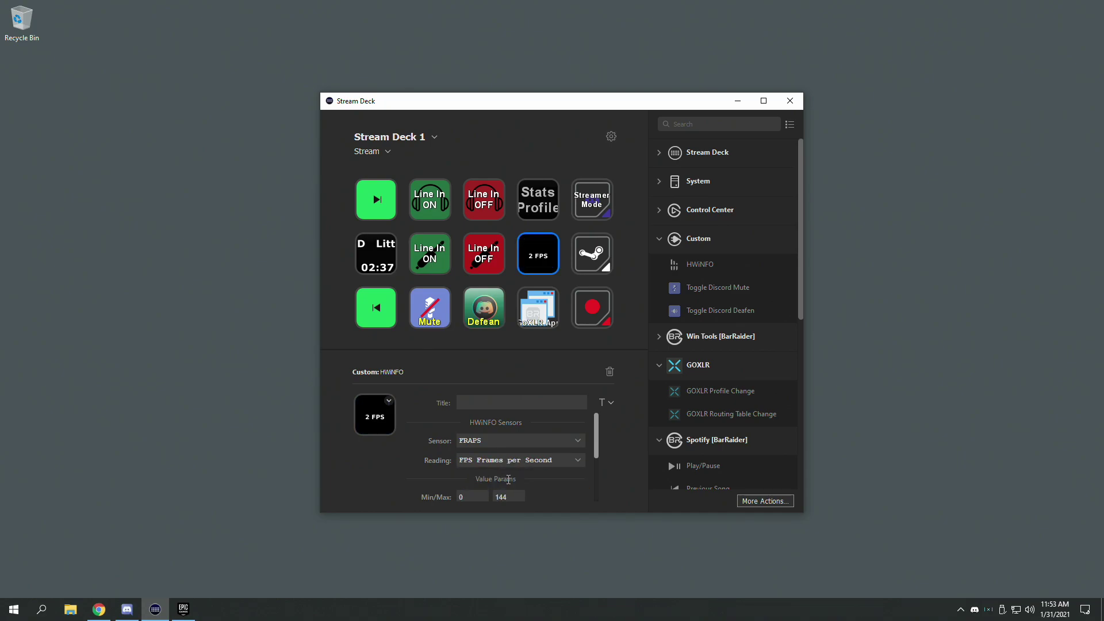
{"action": "scroll", "coordinate": [563, 488], "scroll_direction": "down", "scroll_amount": 1}
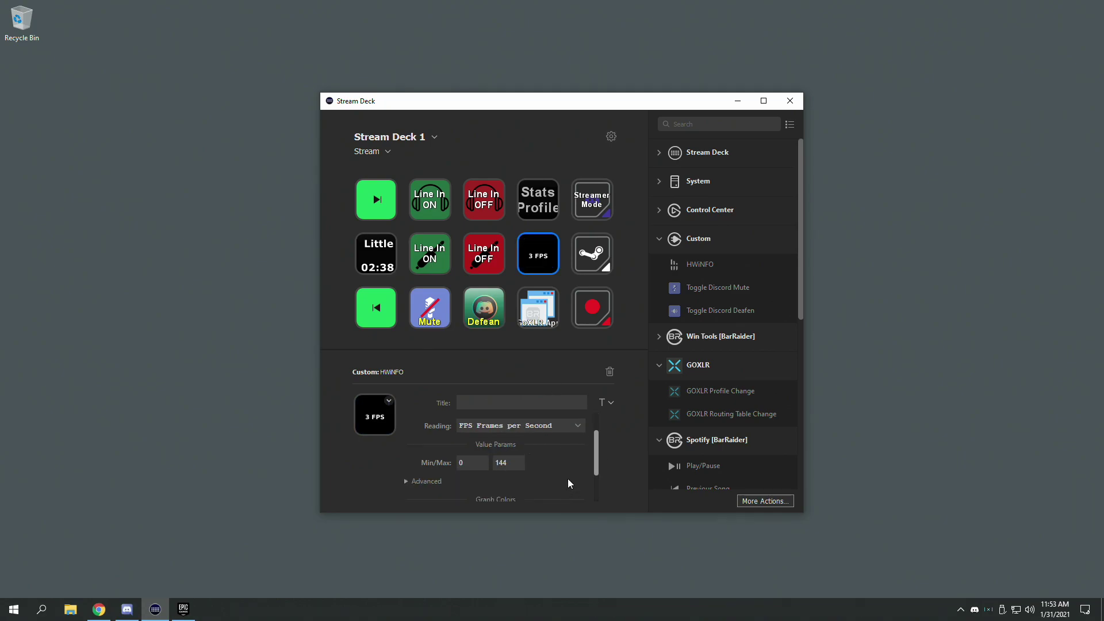
{"action": "left_click_drag", "start_coordinate": [598, 456], "coordinate": [596, 463]}
{"action": "scroll", "coordinate": [595, 463], "scroll_direction": "down", "scroll_amount": 1}
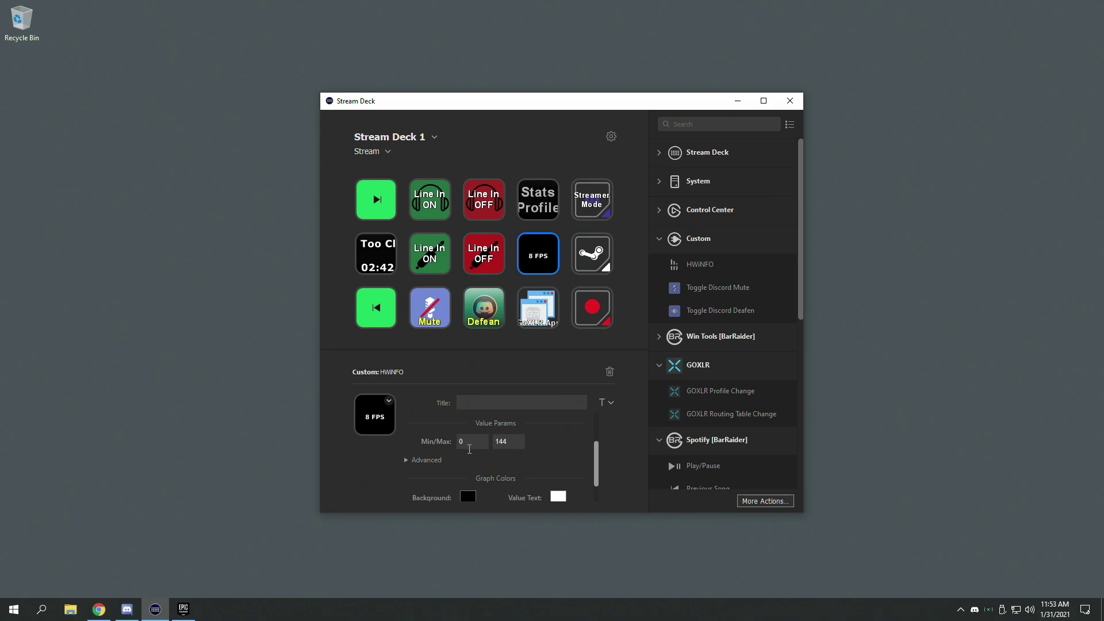
{"action": "scroll", "coordinate": [467, 460], "scroll_direction": "down", "scroll_amount": 1}
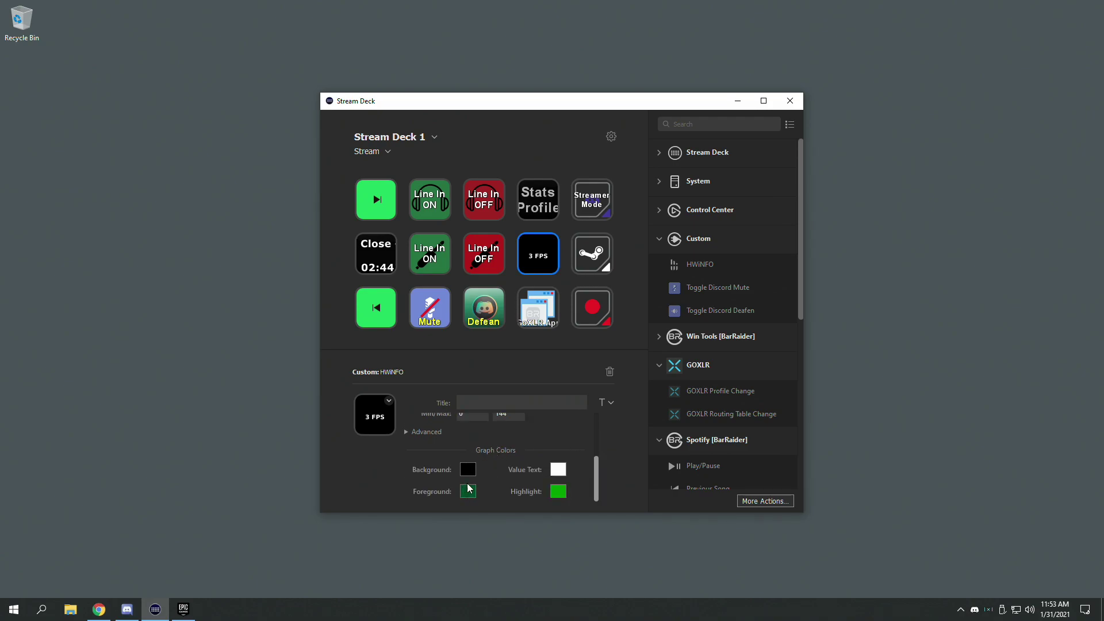
{"action": "scroll", "coordinate": [485, 454], "scroll_direction": "up", "scroll_amount": 1}
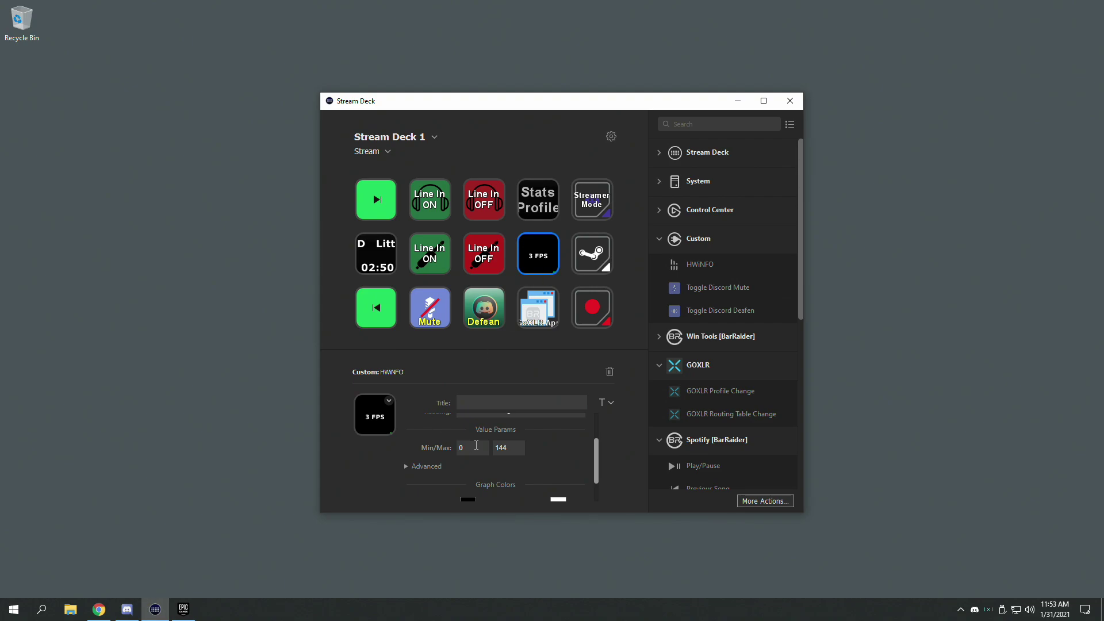
{"action": "type", "text": "1"}
{"action": "left_click", "coordinate": [519, 352]}
{"action": "left_click", "coordinate": [543, 262]}
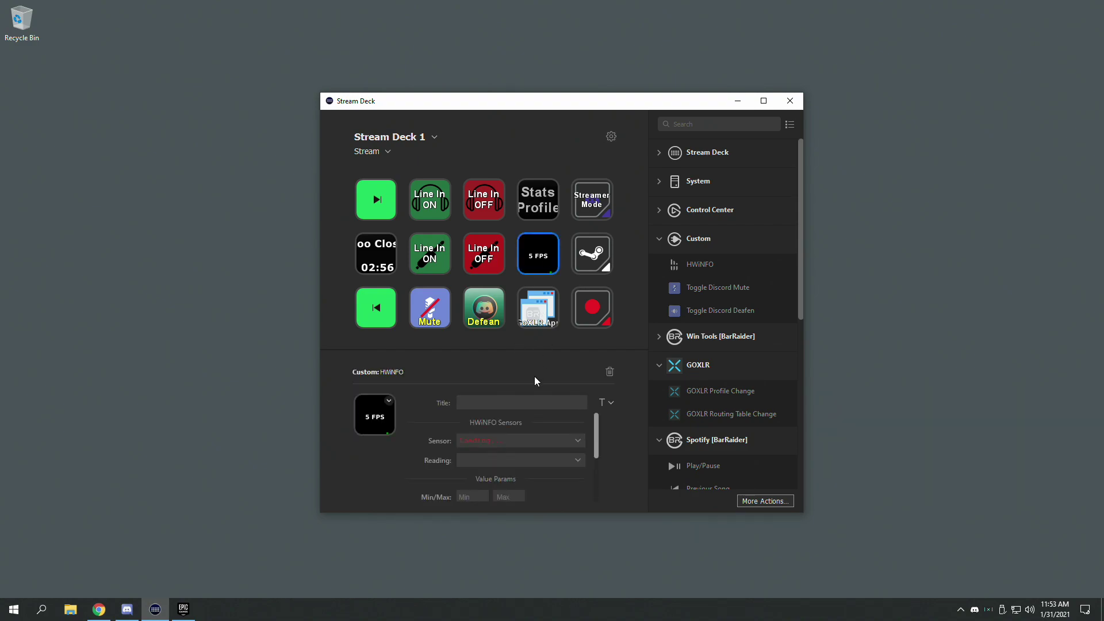
{"action": "scroll", "coordinate": [550, 478], "scroll_direction": "down", "scroll_amount": 1}
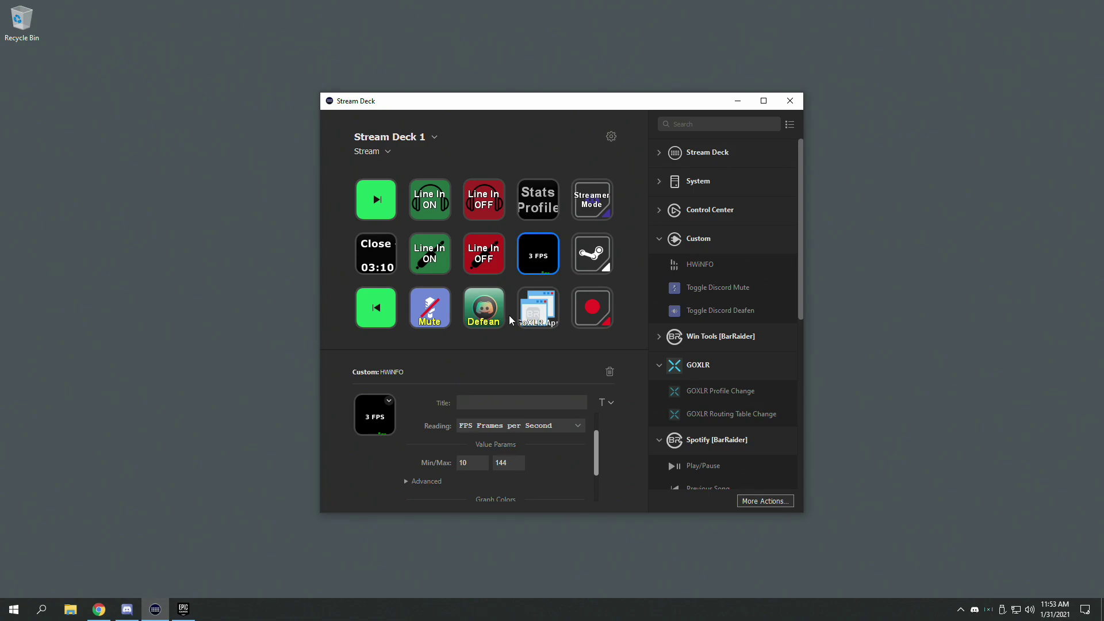
Arrange Epic Games Launcher beside Stream Deck and open the Epic Store page.
{"action": "left_click", "coordinate": [190, 612]}
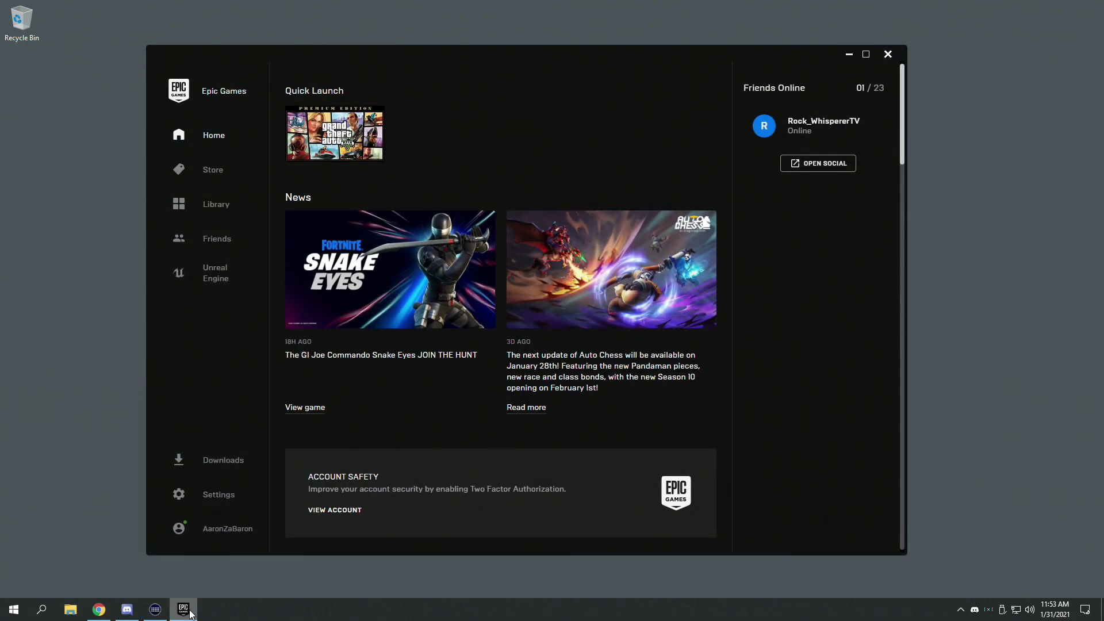
{"action": "left_click", "coordinate": [155, 609]}
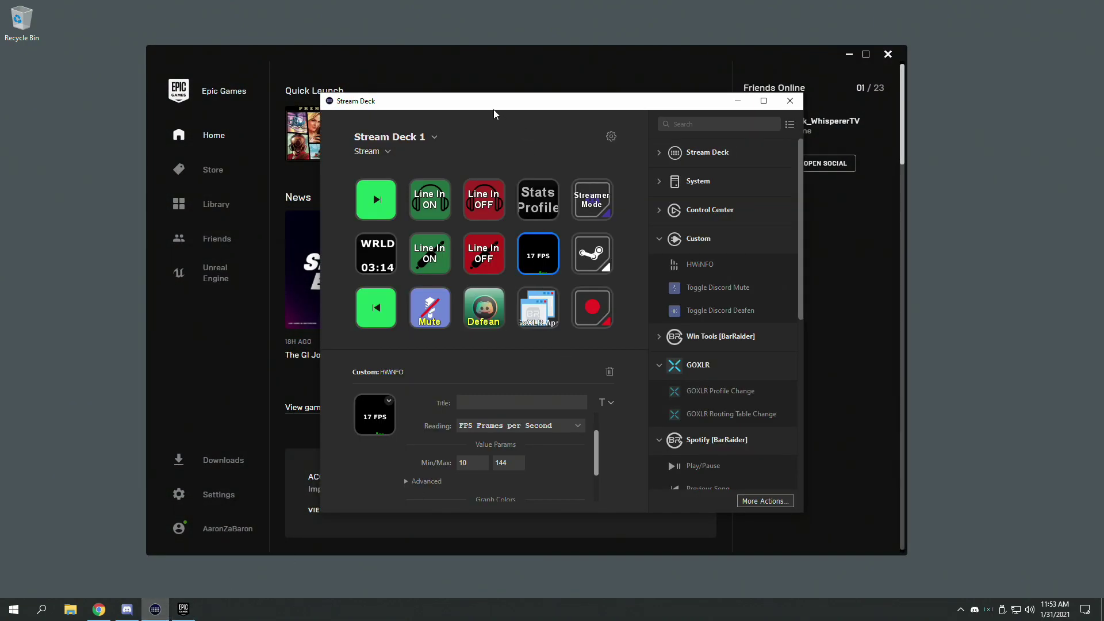
{"action": "left_click_drag", "start_coordinate": [494, 113], "coordinate": [627, 127]}
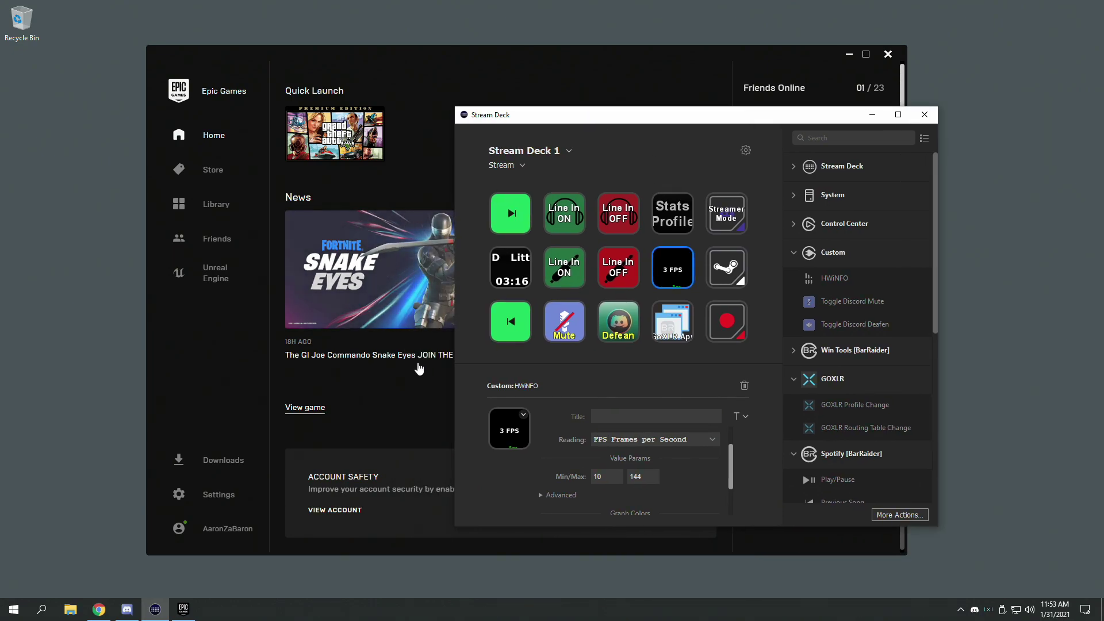
{"action": "left_click_drag", "start_coordinate": [517, 114], "coordinate": [759, 117]}
{"action": "left_click_drag", "start_coordinate": [753, 56], "coordinate": [659, 57]}
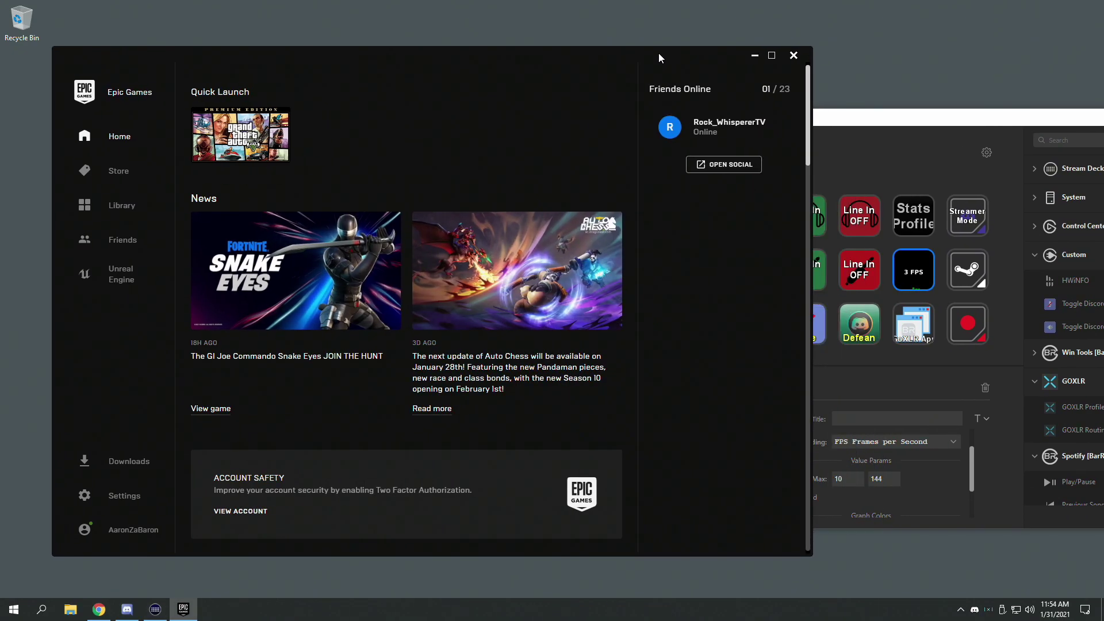
{"action": "left_click", "coordinate": [920, 126]}
{"action": "left_click_drag", "start_coordinate": [920, 125], "coordinate": [912, 126]}
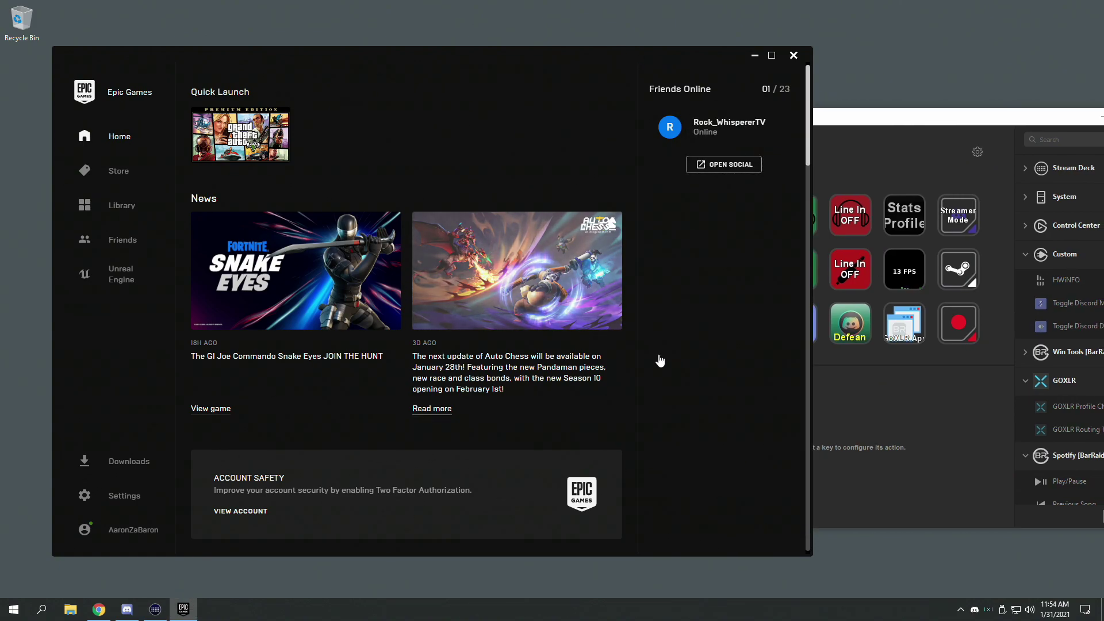
{"action": "left_click", "coordinate": [137, 182]}
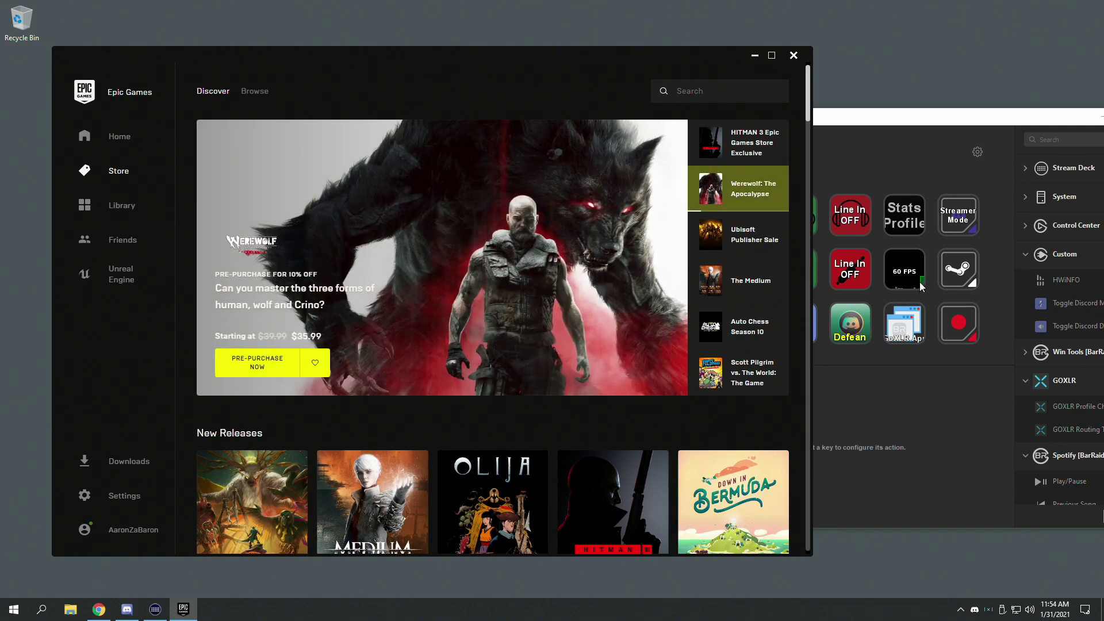
Check the FPS key's live 60 FPS reading, then minimize Epic and recentre Stream Deck.
{"action": "left_click_drag", "start_coordinate": [877, 134], "coordinate": [628, 126]}
{"action": "left_click", "coordinate": [655, 261]}
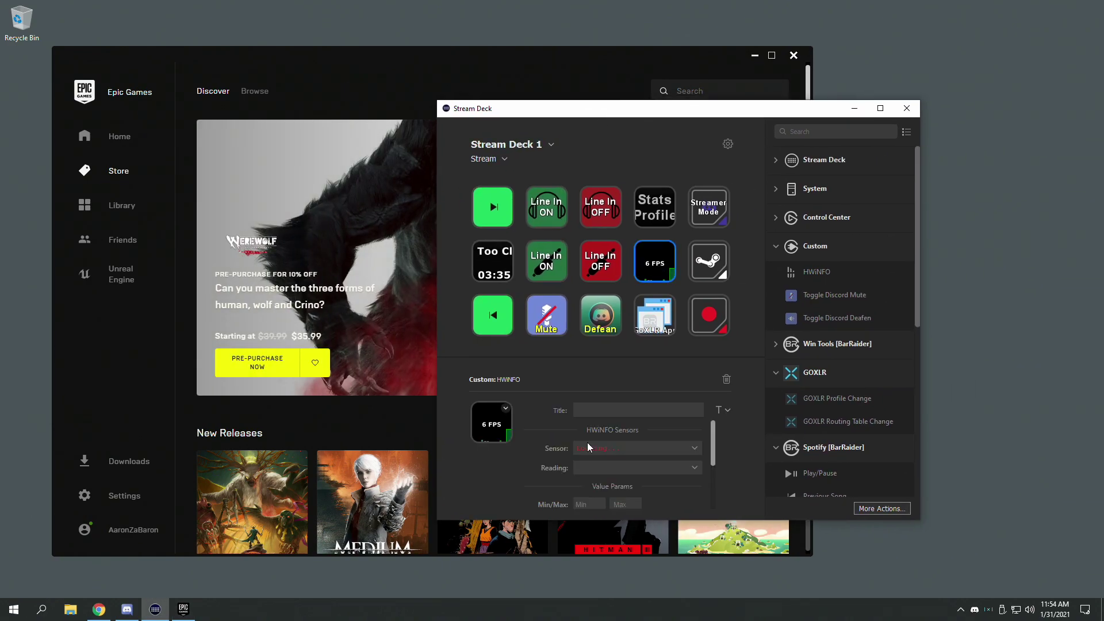
{"action": "scroll", "coordinate": [654, 489], "scroll_direction": "down", "scroll_amount": 3}
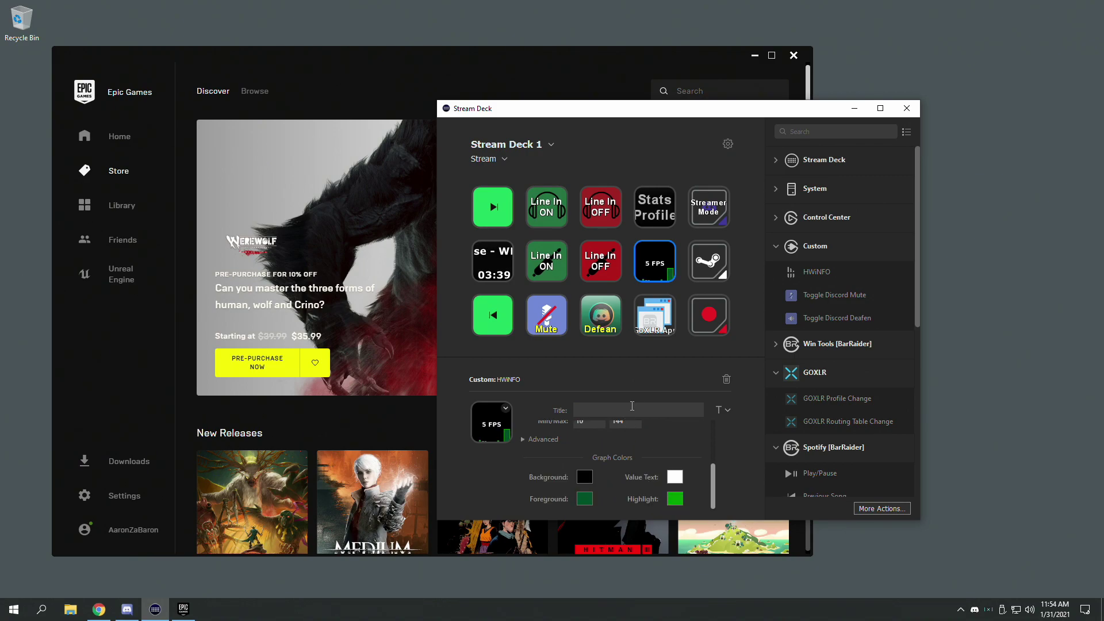
{"action": "left_click", "coordinate": [755, 55]}
{"action": "left_click_drag", "start_coordinate": [748, 110], "coordinate": [615, 102]}
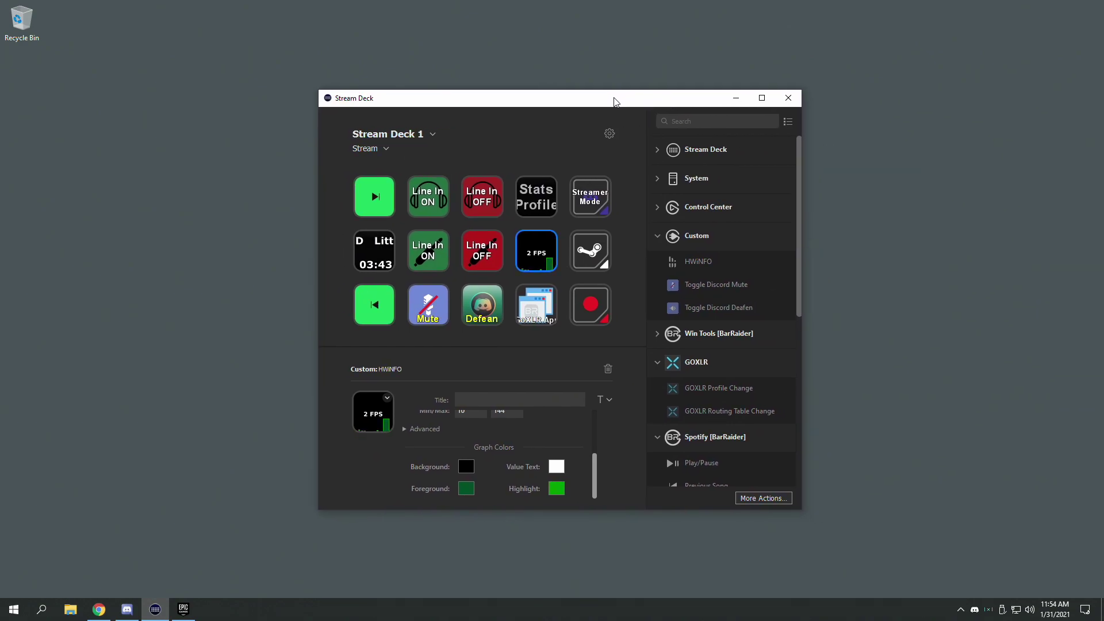